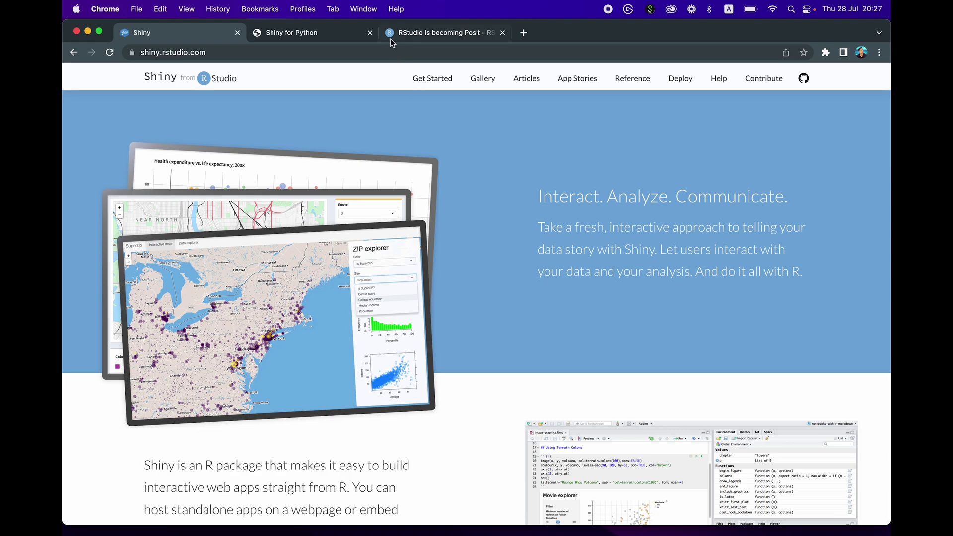
# Step: Look at the Shiny for Python page, then switch to the 'RStudio is becoming Posit' post
pyautogui.click(325, 31)
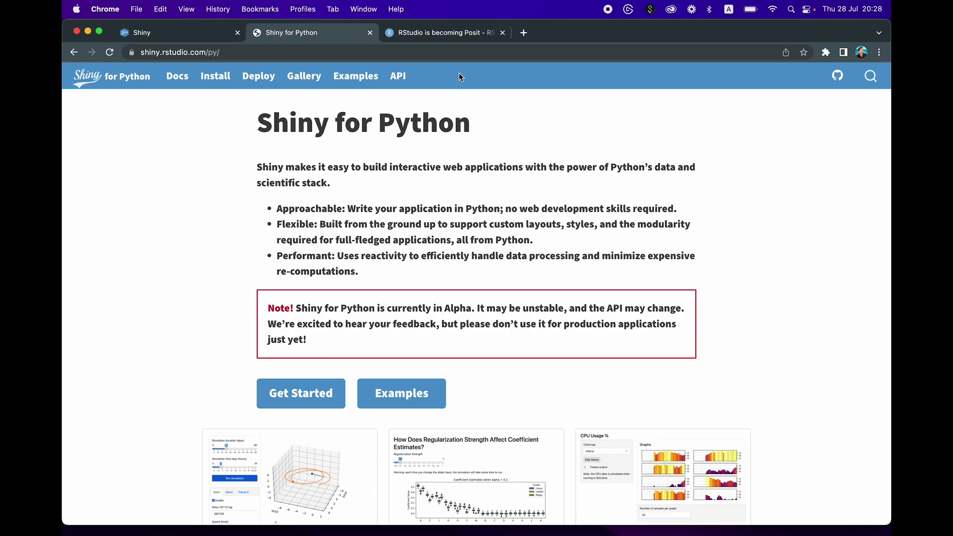
pyautogui.click(447, 34)
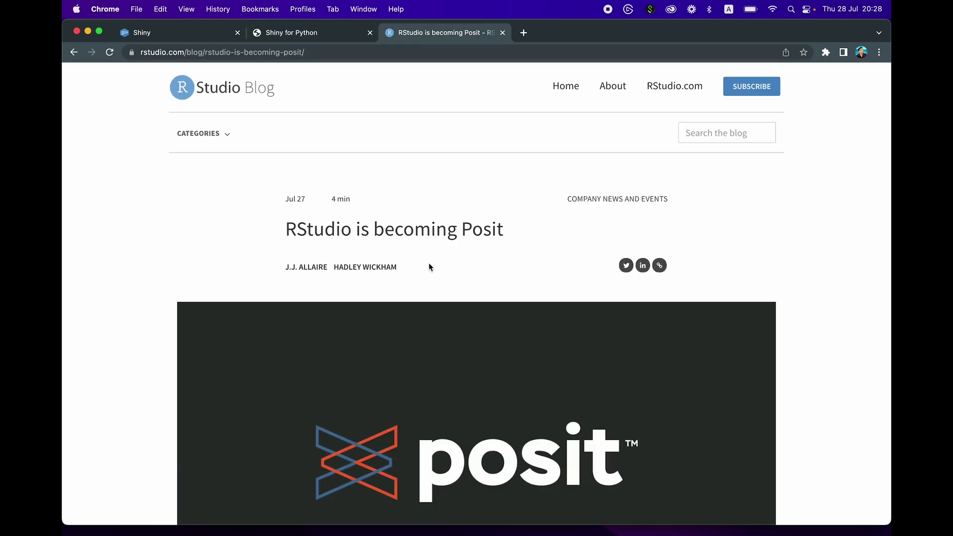
# Step: Read through the opening of the Posit announcement, then return to the RStudio Blog post list
pyautogui.scroll(-5, 486, 231)
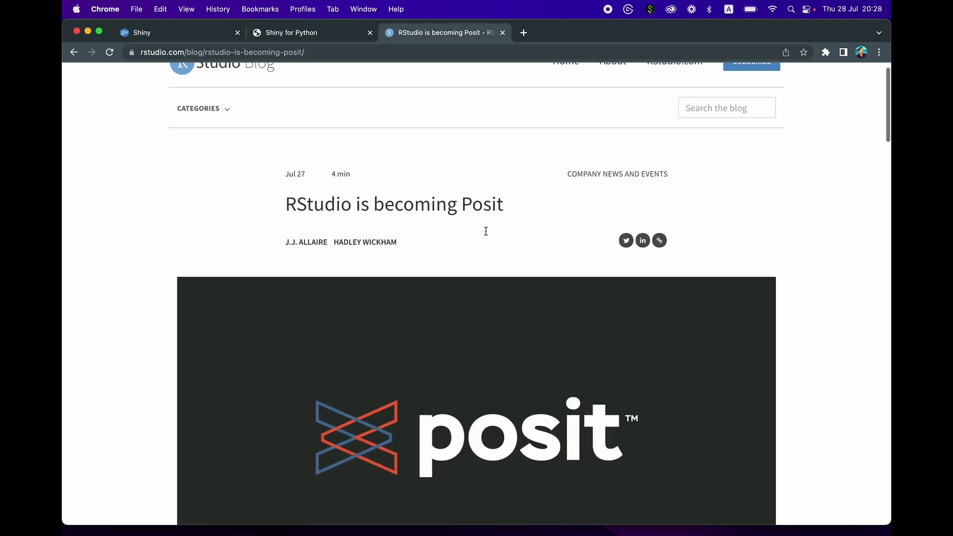
pyautogui.scroll(-8, 485, 230)
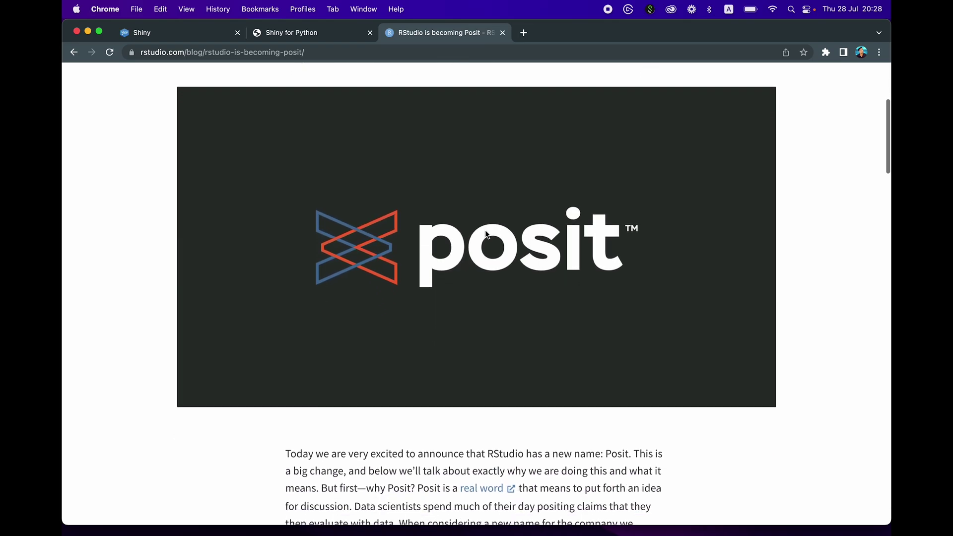
pyautogui.scroll(-3, 486, 232)
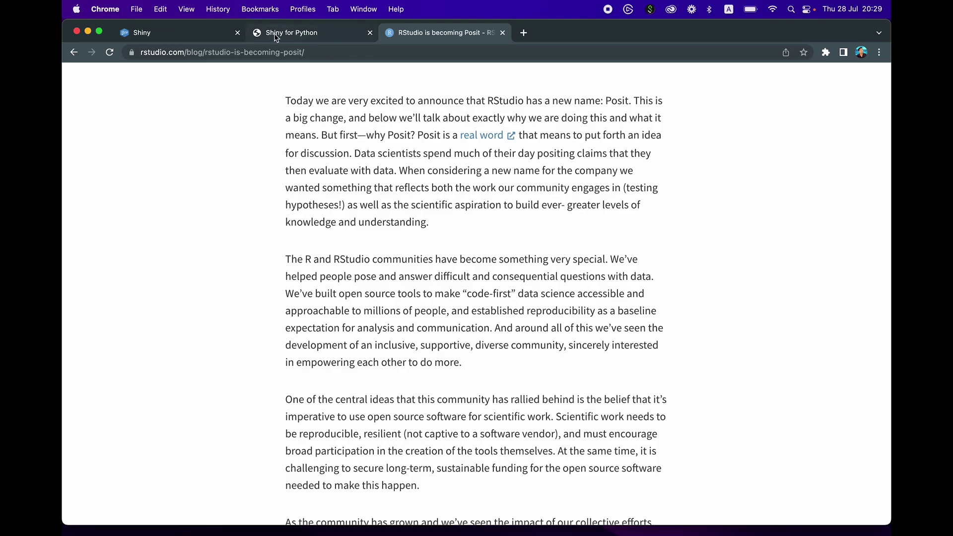
pyautogui.click(73, 53)
# Step: Open the 'Announcing Quarto' post and read down to its Jupyter and nbdev paragraphs
pyautogui.scroll(6, 432, 249)
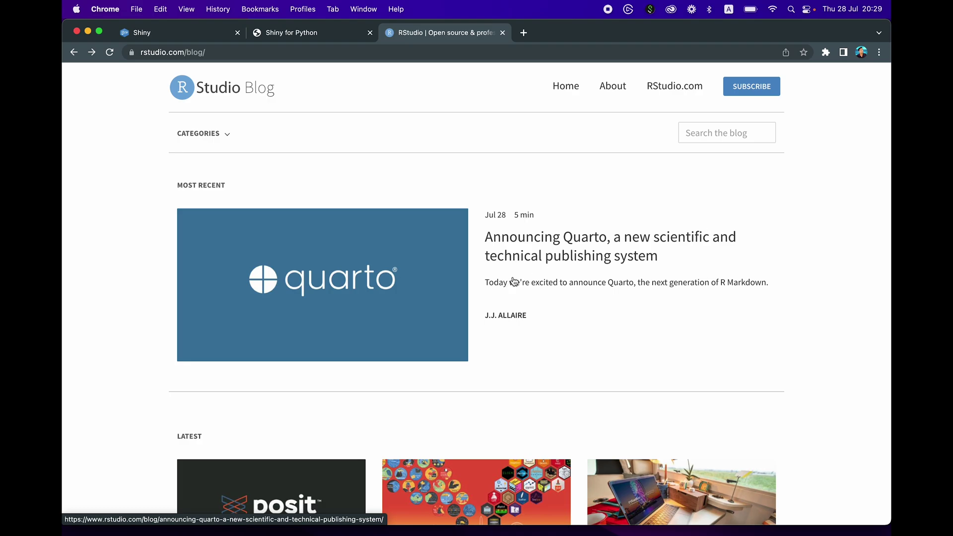
pyautogui.click(599, 262)
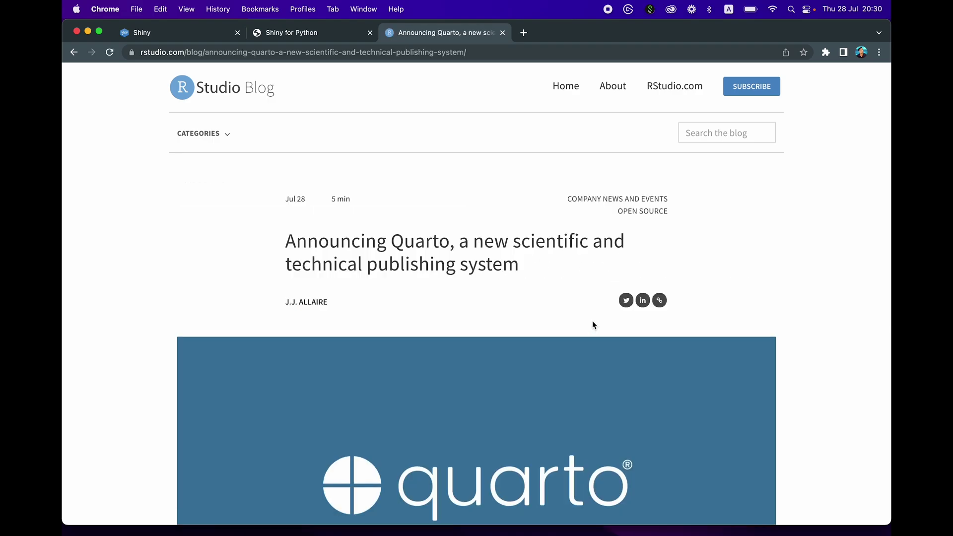
pyautogui.scroll(-6, 593, 324)
pyautogui.scroll(-20, 593, 324)
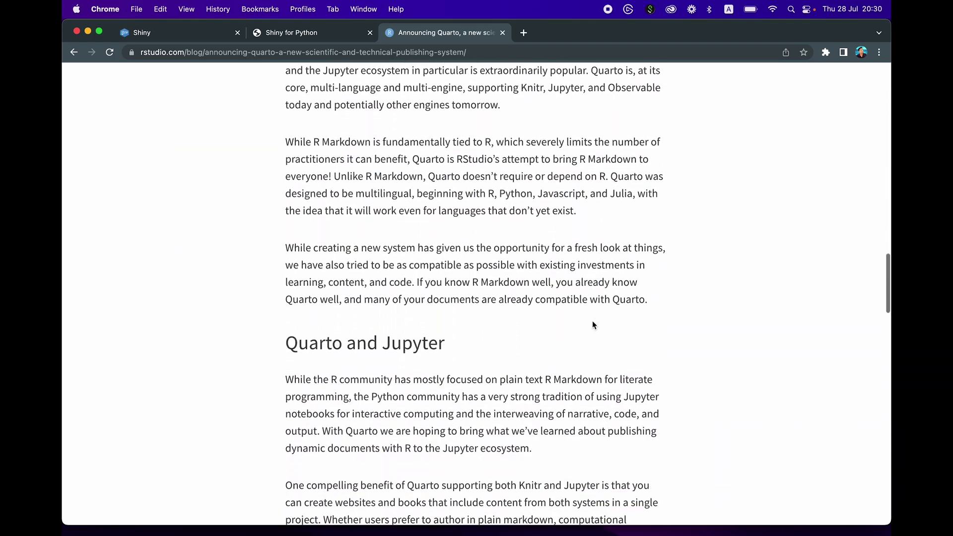
pyautogui.scroll(-5, 593, 325)
pyautogui.scroll(-5, 592, 322)
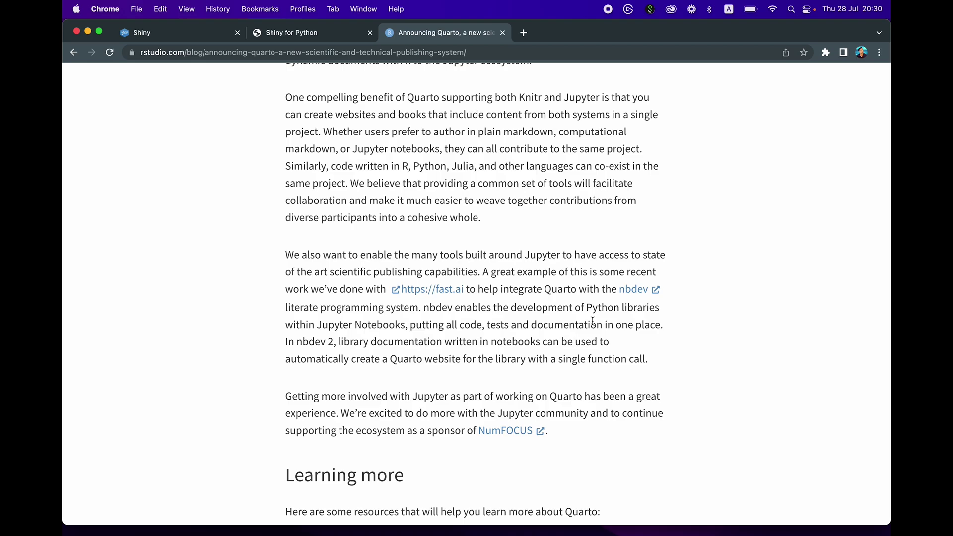
pyautogui.scroll(1, 594, 321)
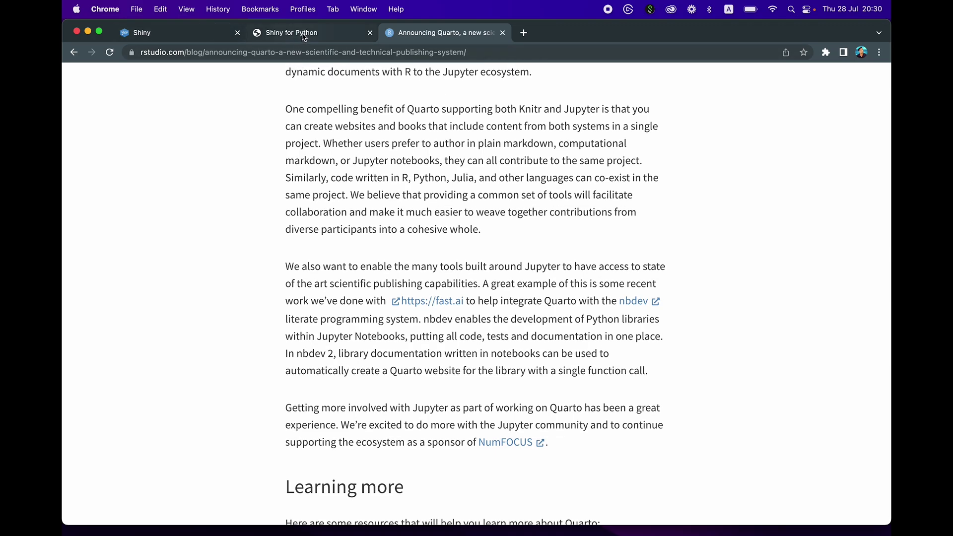
# Step: Review the shiny.rstudio.com homepage's R package introduction and RStudio example, ending back at the top
pyautogui.click(201, 36)
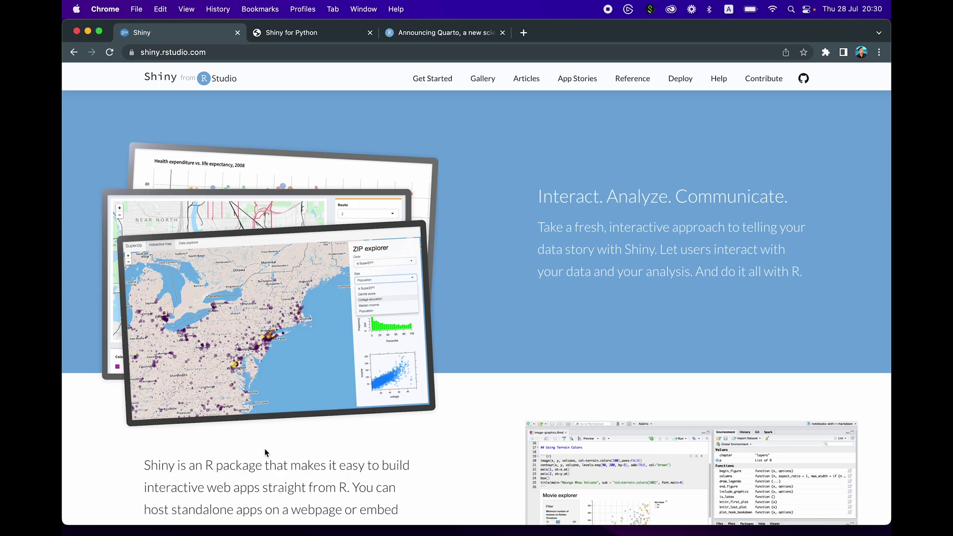
pyautogui.scroll(-4, 286, 441)
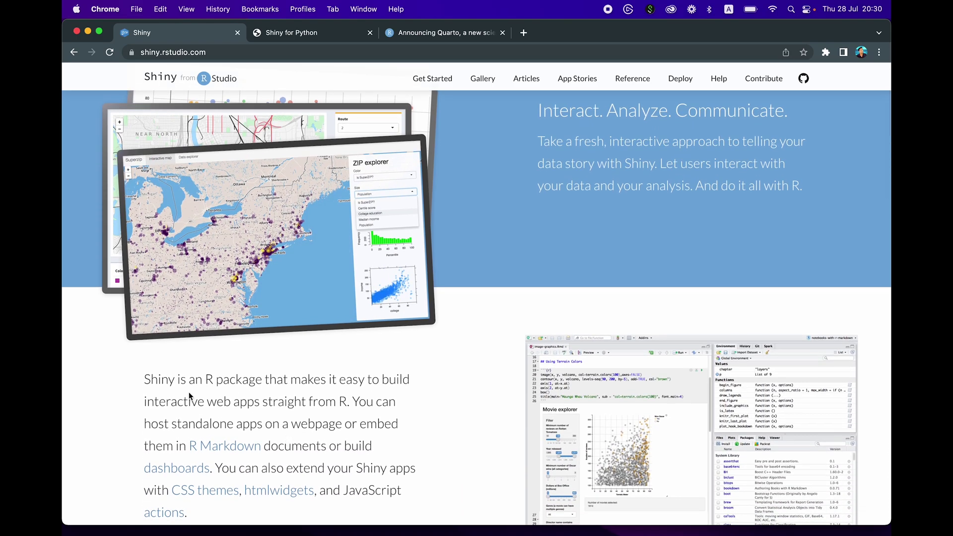
pyautogui.scroll(-4, 458, 355)
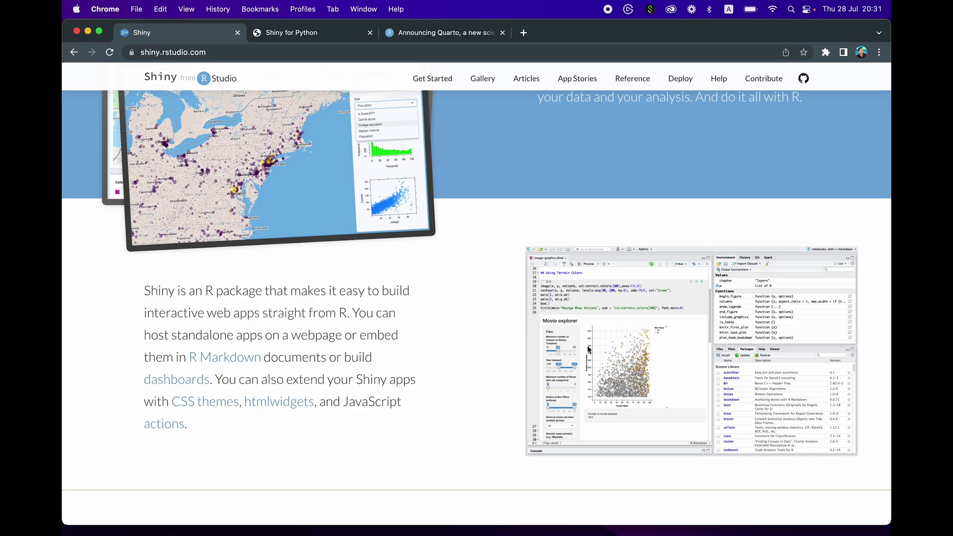
pyautogui.keyDown('ctrl'); pyautogui.scroll(10, 617, 371); pyautogui.keyUp('ctrl')
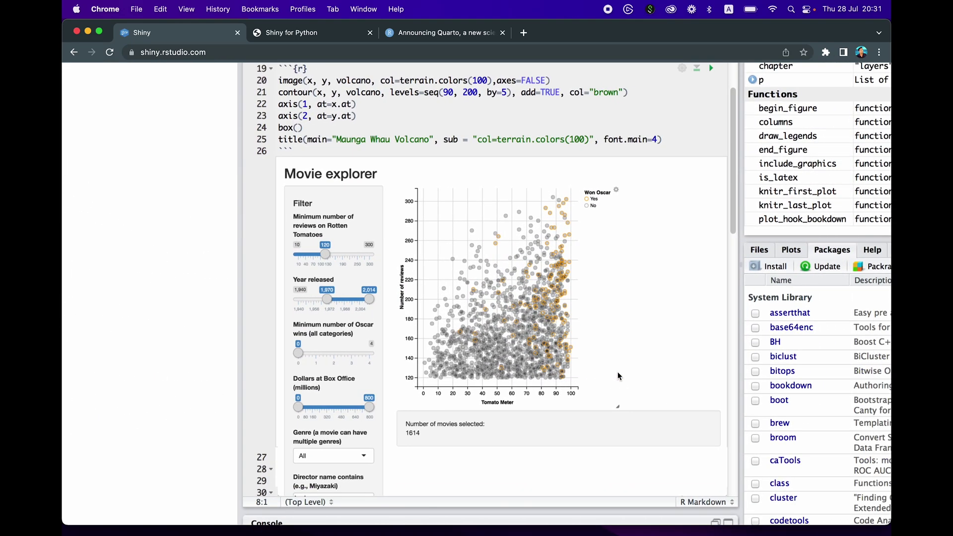
pyautogui.scroll(3, 618, 371)
pyautogui.scroll(2, 517, 184)
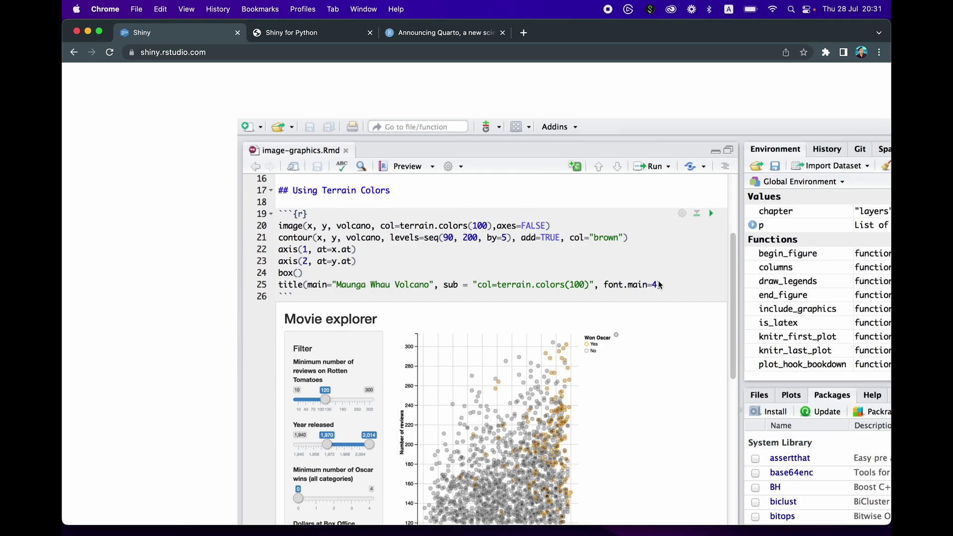
pyautogui.keyDown('ctrl'); pyautogui.scroll(-10, 658, 281); pyautogui.keyUp('ctrl')
pyautogui.scroll(2, 411, 347)
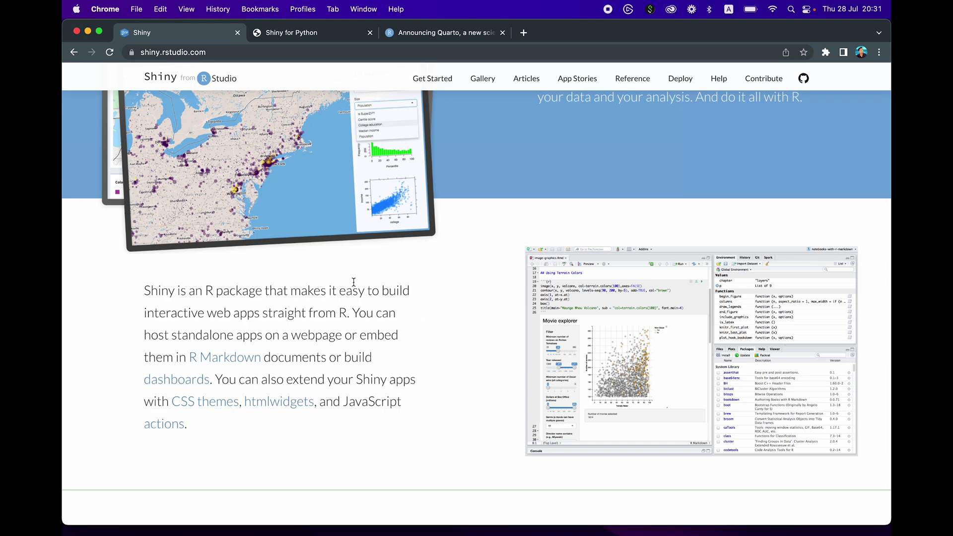
pyautogui.scroll(5, 294, 304)
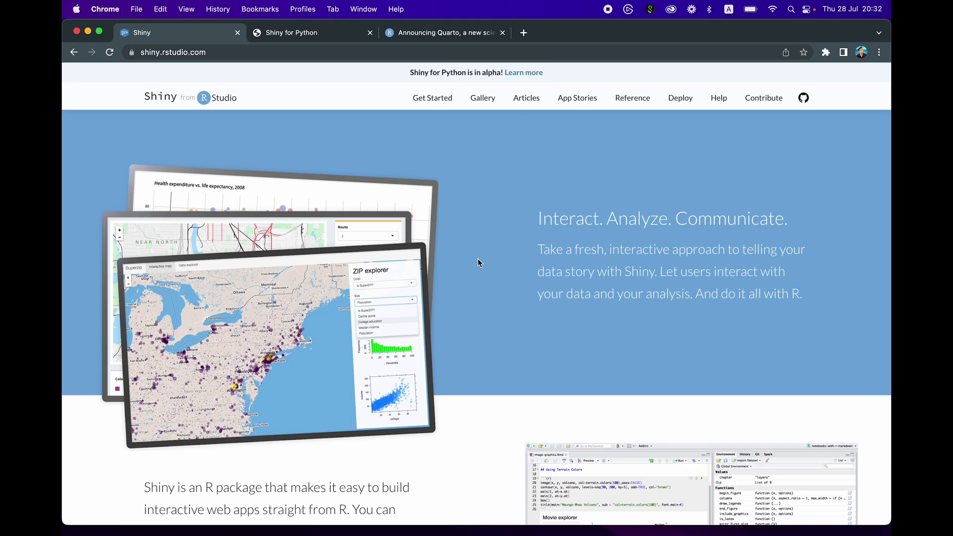
# Step: From the Shiny for Python page, open the examples gallery at shinylive.io/py/examples
pyautogui.click(321, 28)
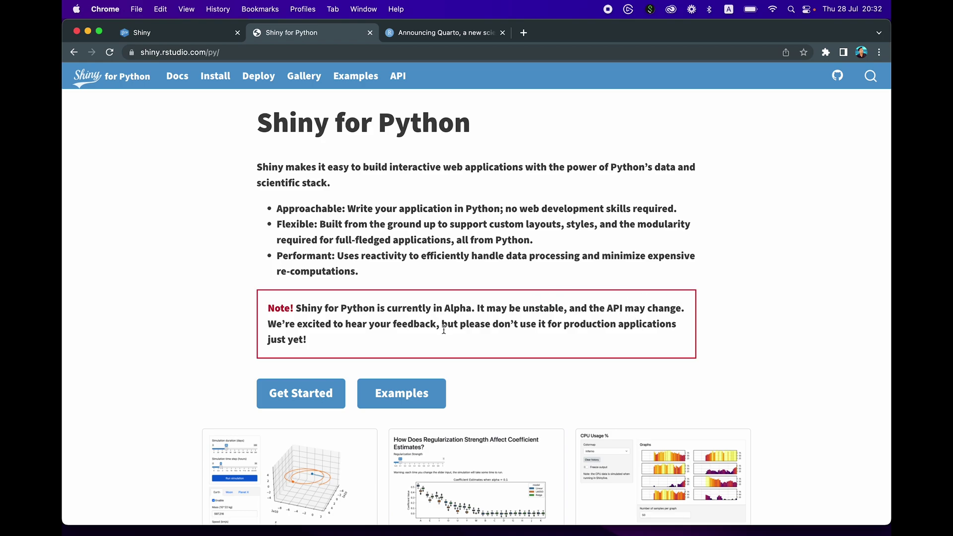
pyautogui.scroll(-5, 385, 337)
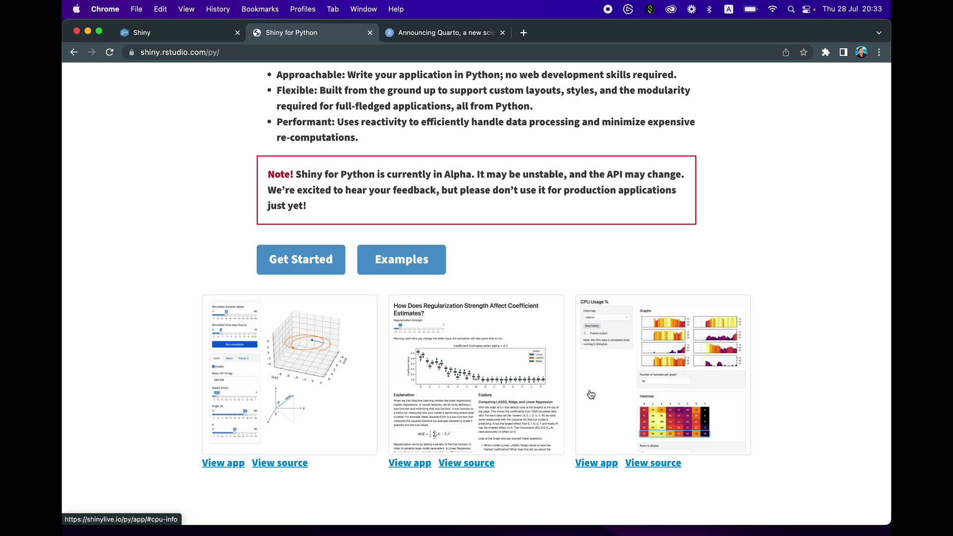
pyautogui.click(406, 258)
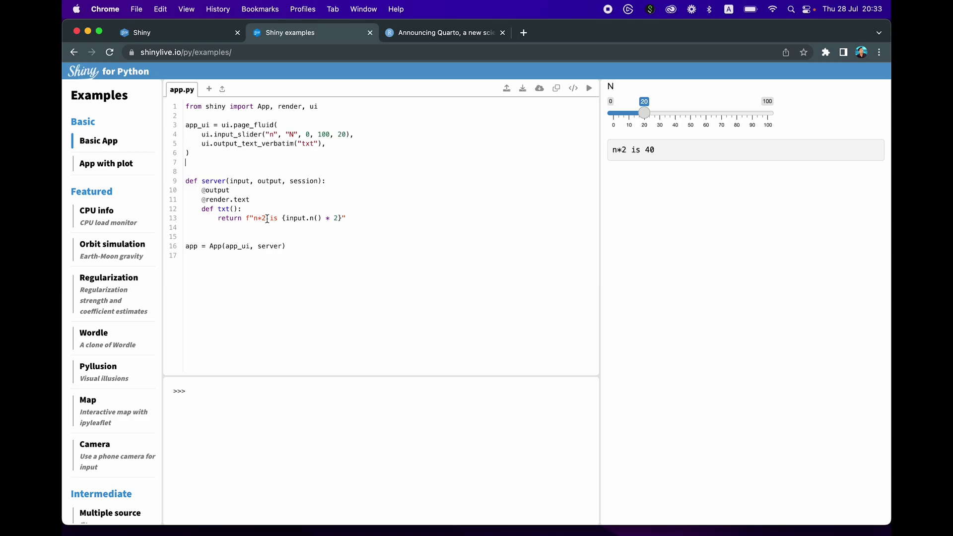
# Step: Widen the app preview, set slider N to 64 ('n*2 is 128'), and select ui.page_fluid( on line 3
pyautogui.click(240, 226)
pyautogui.moveTo(219, 137)
pyautogui.moveTo(601, 123); pyautogui.dragTo(450, 123)
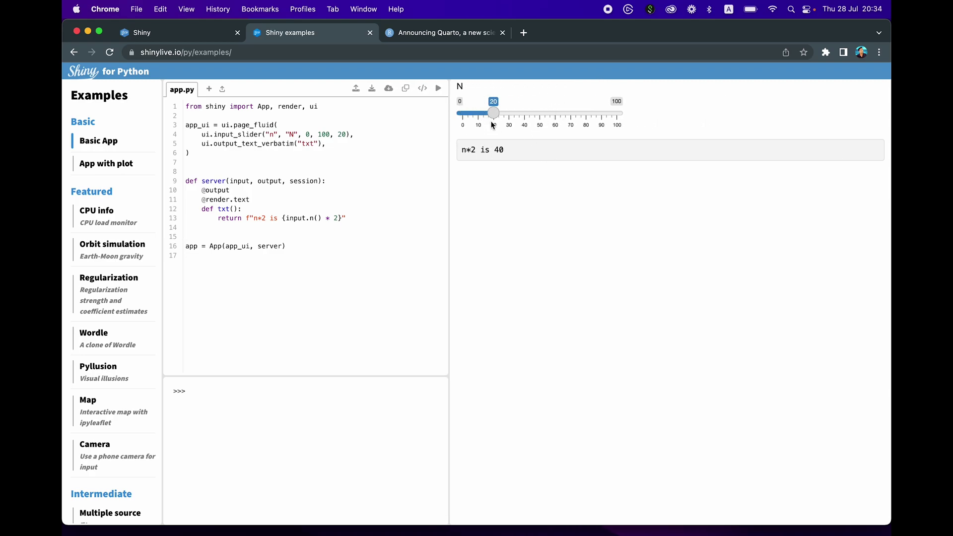
pyautogui.moveTo(493, 112); pyautogui.dragTo(554, 114)
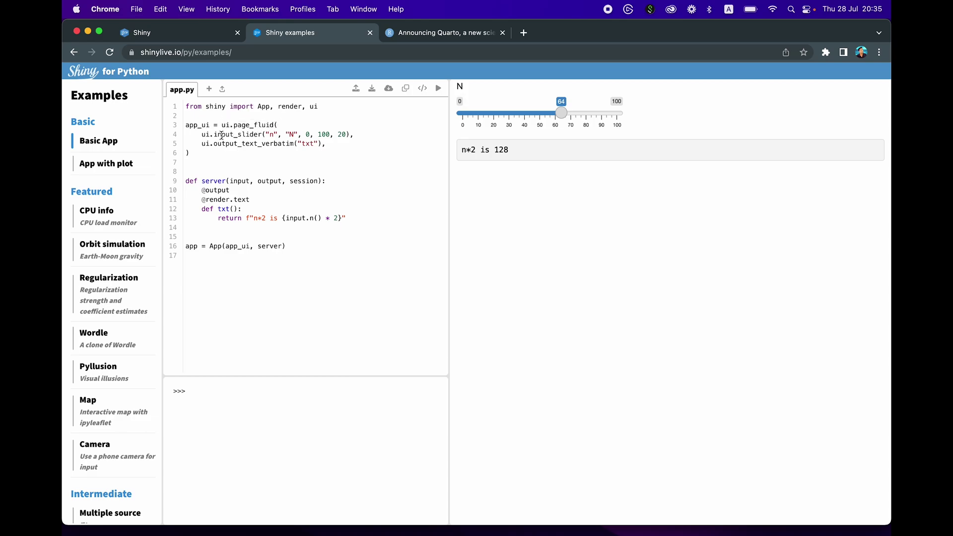
pyautogui.moveTo(222, 126); pyautogui.dragTo(285, 125)
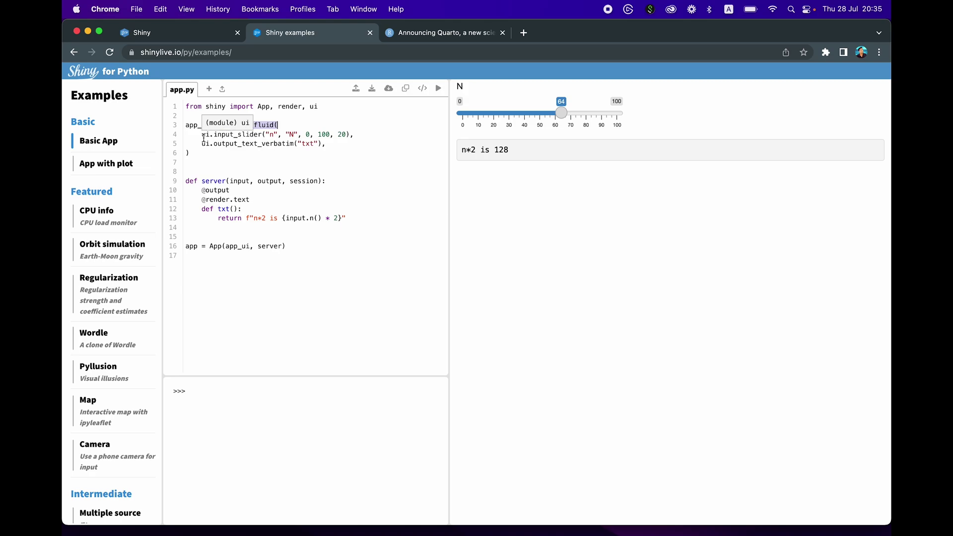
pyautogui.press('Down')
pyautogui.press('Home')
pyautogui.hotkey('shift', 'End')
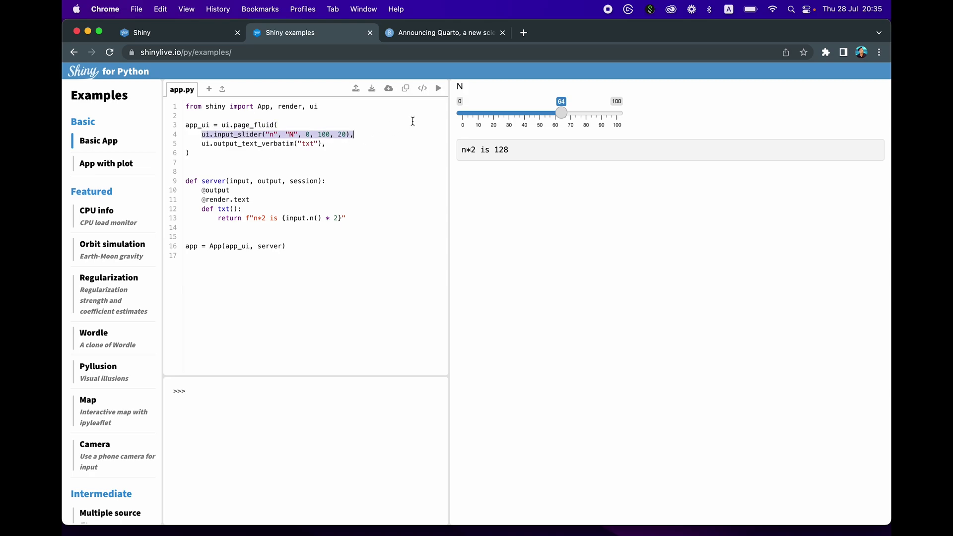
pyautogui.press('Down')
pyautogui.hotkey('shift', 'Left')
pyautogui.hotkey('shift', 'Left')
pyautogui.hotkey('shift', 'Left')
pyautogui.hotkey('shift', 'Left')
pyautogui.hotkey('shift', 'Left')
pyautogui.hotkey('shift', 'Home')
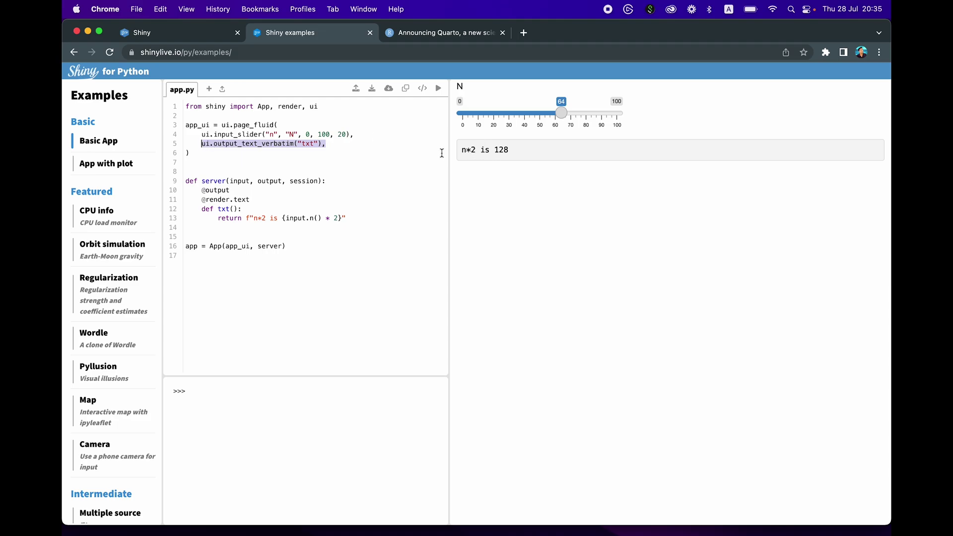
pyautogui.moveTo(283, 145)
pyautogui.click(185, 181)
pyautogui.moveTo(184, 181); pyautogui.dragTo(257, 201)
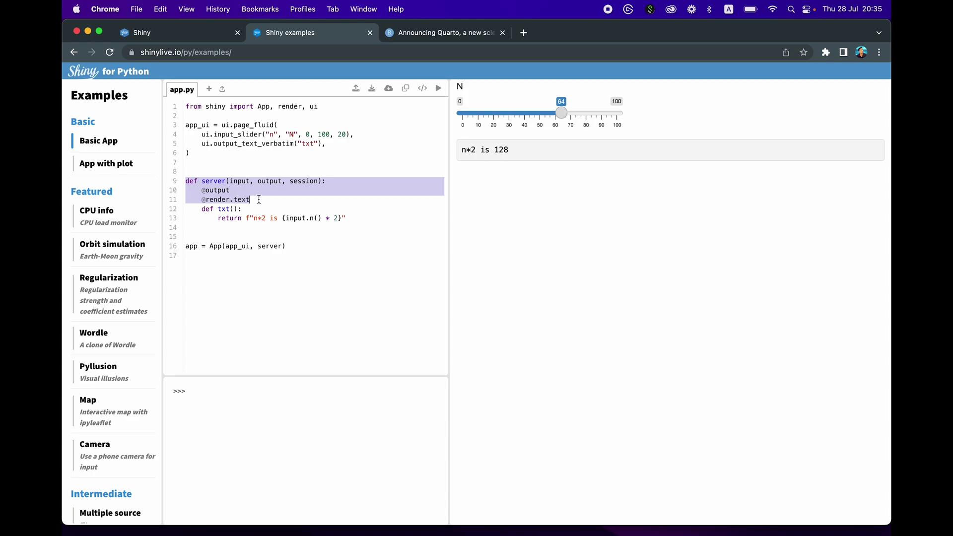
pyautogui.click(222, 209)
pyautogui.moveTo(202, 209); pyautogui.dragTo(373, 220)
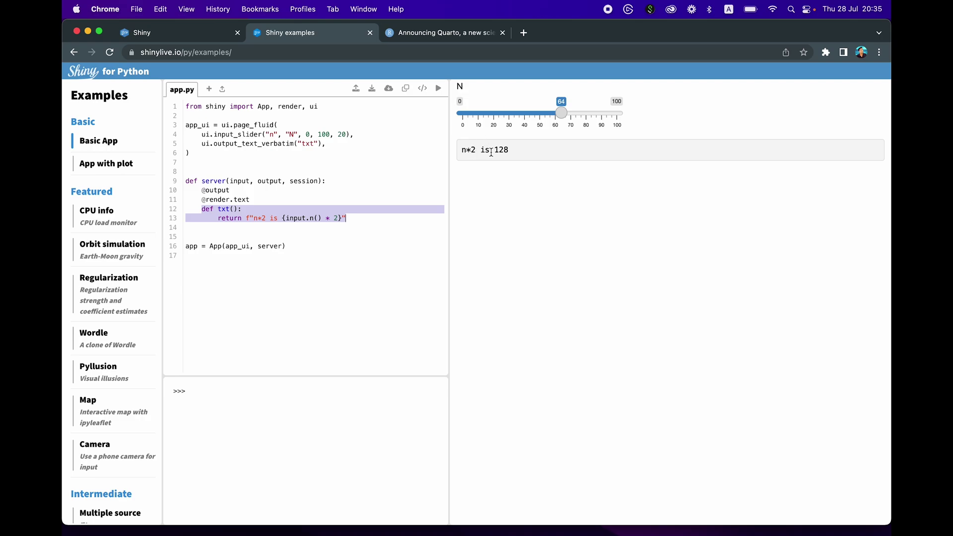
pyautogui.moveTo(186, 247); pyautogui.dragTo(320, 249)
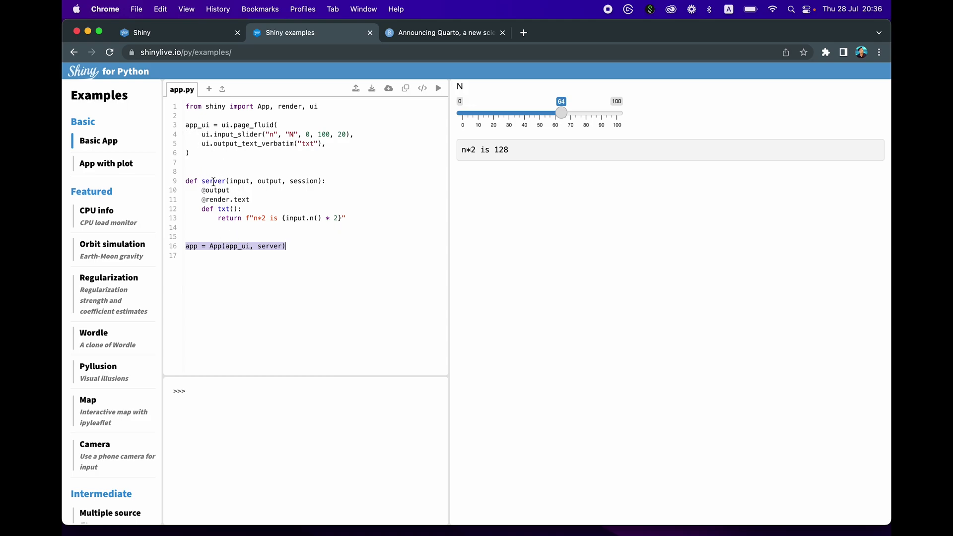
pyautogui.click(311, 247)
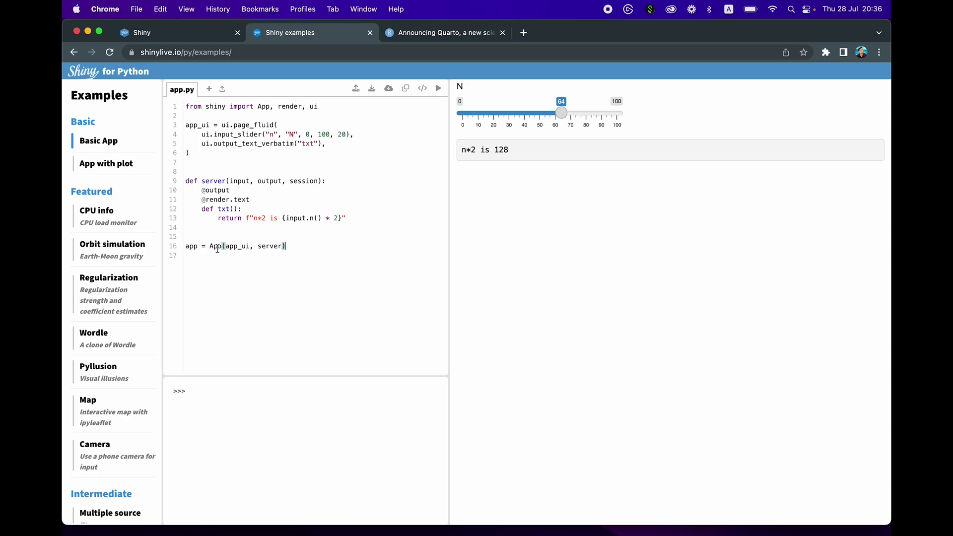
pyautogui.moveTo(210, 247); pyautogui.dragTo(286, 247)
pyautogui.doubleClick(214, 106)
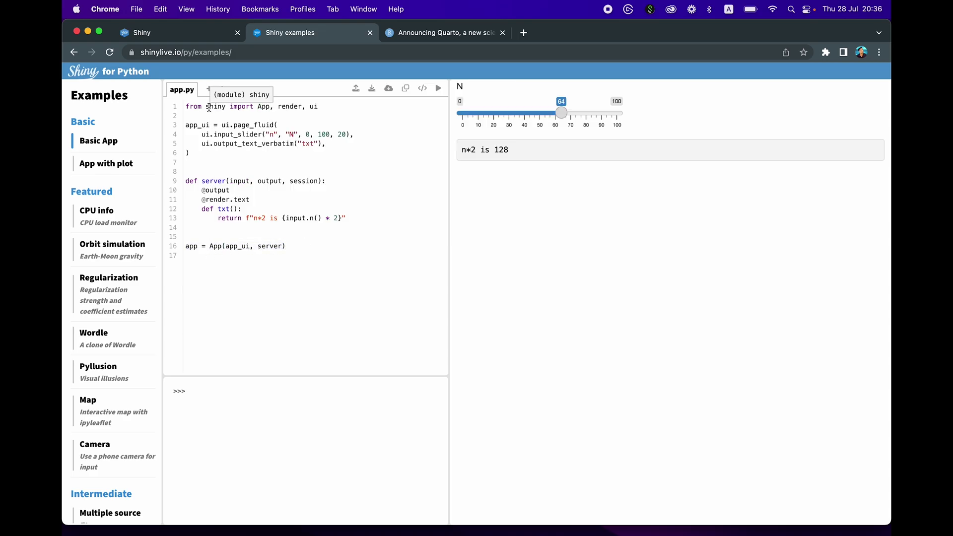
# Step: Load the App with plot example and highlight its matplotlib import and ui.page_fluid( lines
pyautogui.click(106, 165)
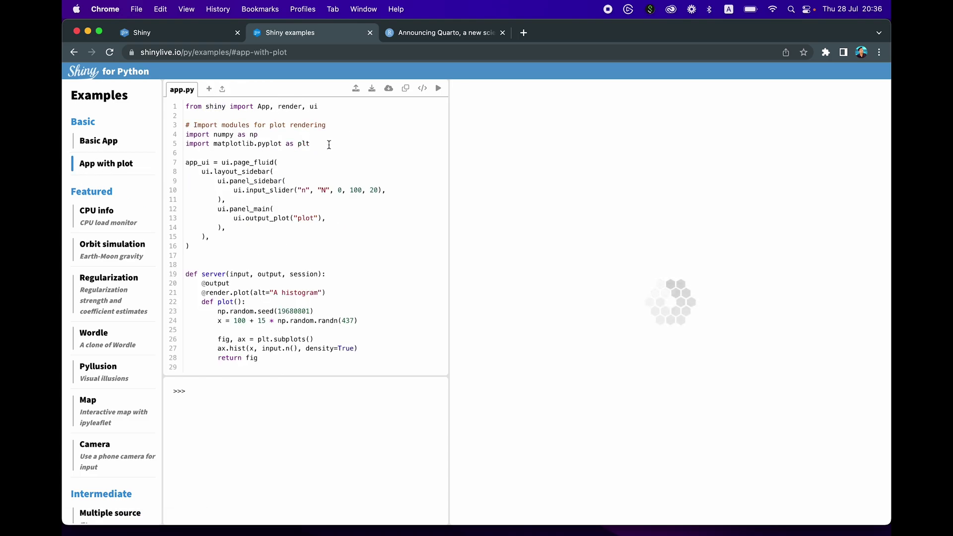
pyautogui.moveTo(309, 143); pyautogui.dragTo(301, 143)
pyautogui.tripleClick(292, 144)
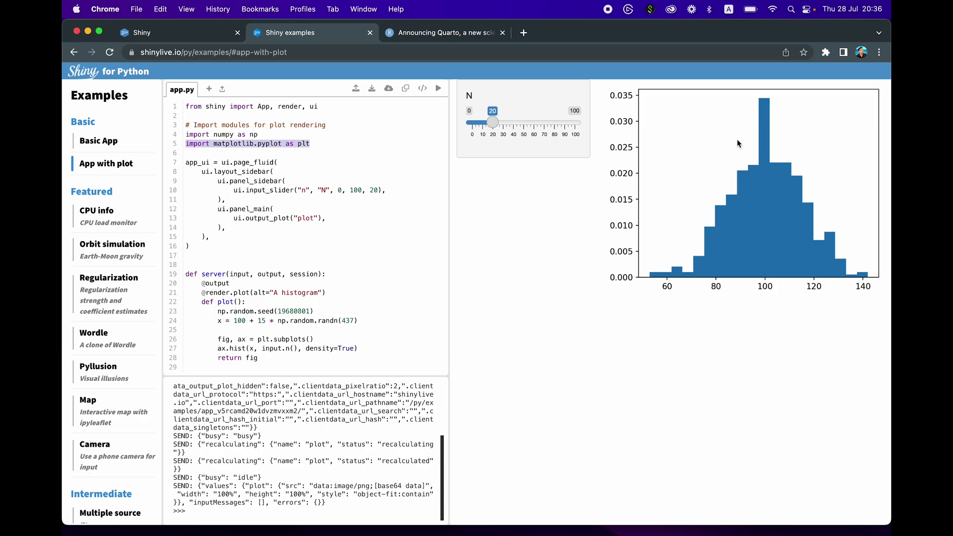
pyautogui.scroll(-1, 222, 164)
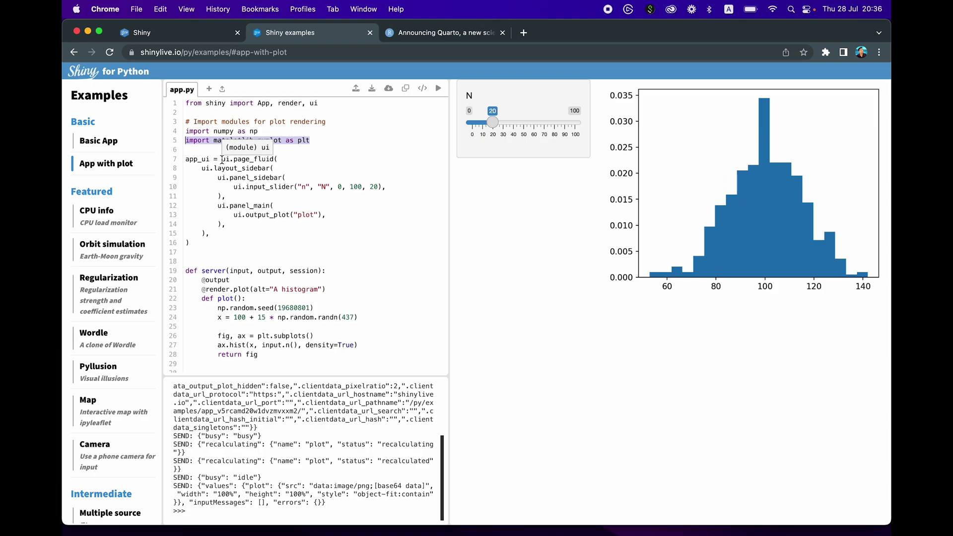
pyautogui.moveTo(222, 159); pyautogui.dragTo(281, 159)
pyautogui.click(298, 160)
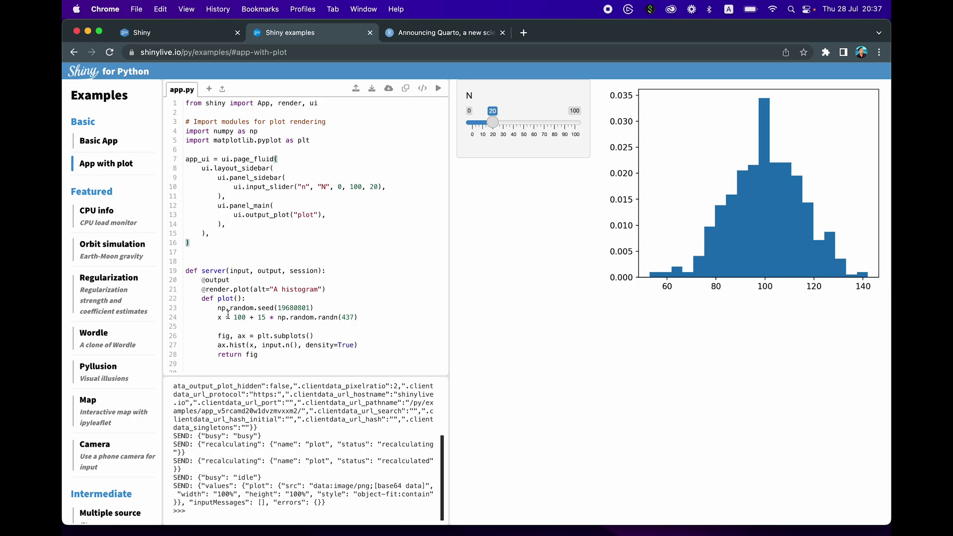
pyautogui.scroll(1, 232, 162)
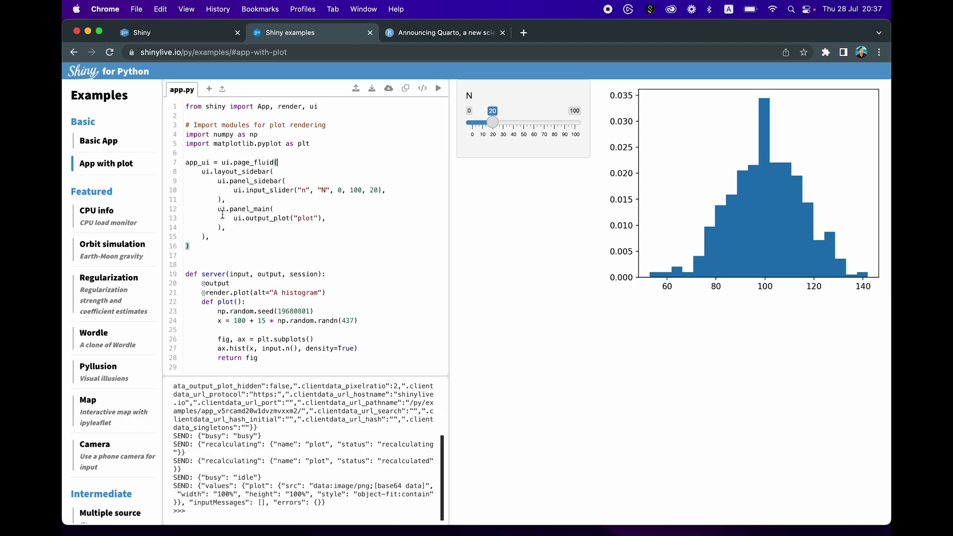